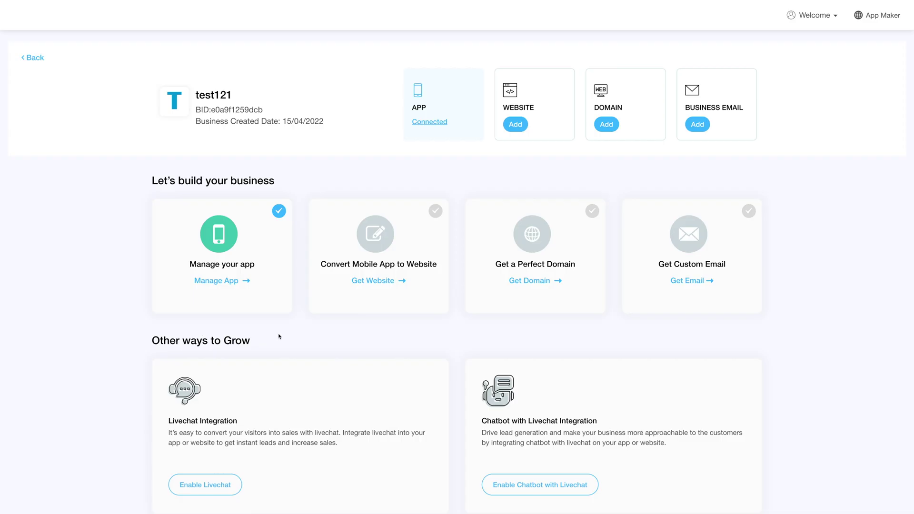
Go from the business page's Manage App into the test121 app editor
left_click(220, 281)
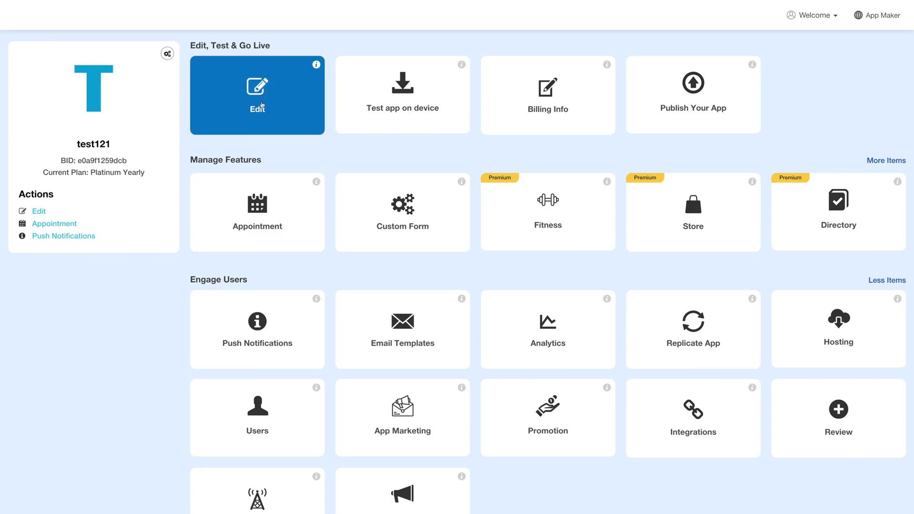
left_click(261, 103)
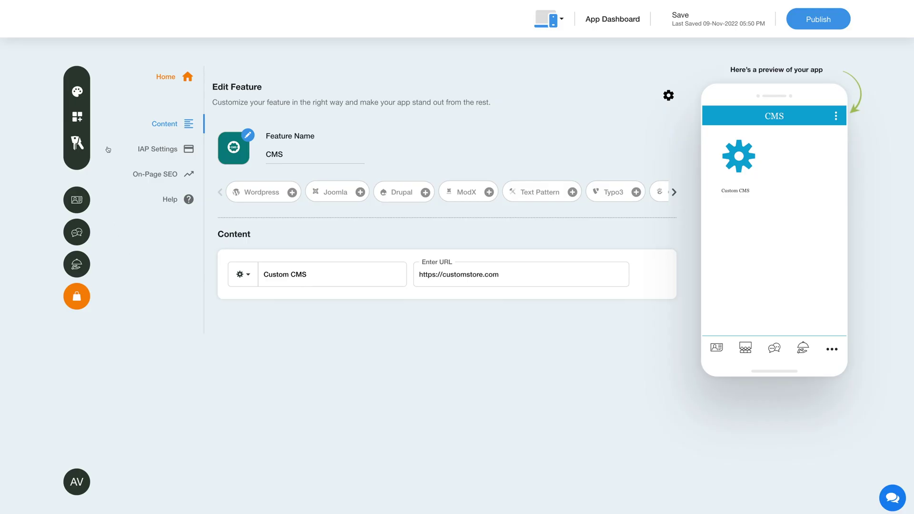
Search the full feature list for Directory and add it to the app
left_click(78, 119)
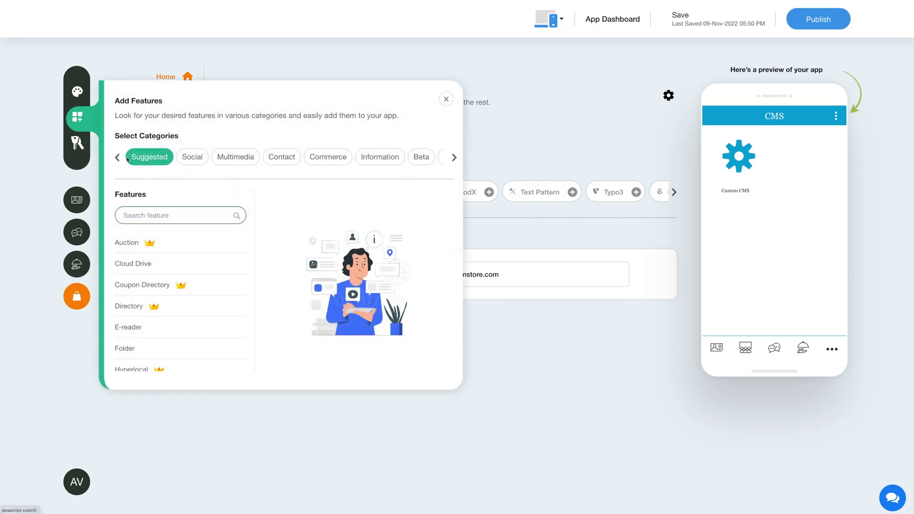
left_click(451, 159)
left_click(152, 215)
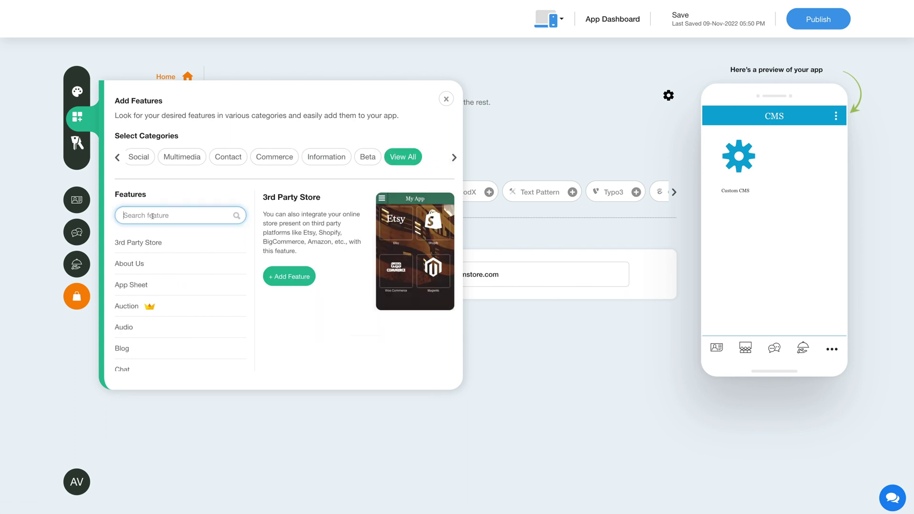
type("Directory")
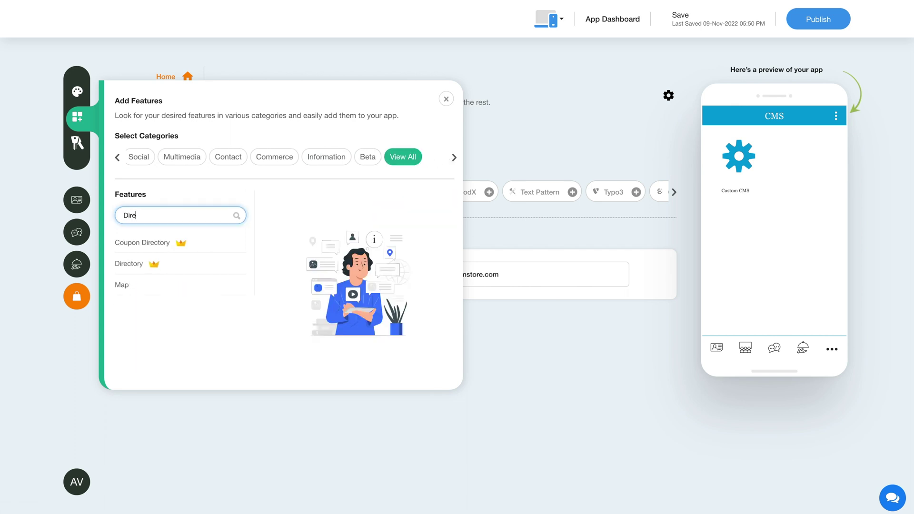
left_click(288, 285)
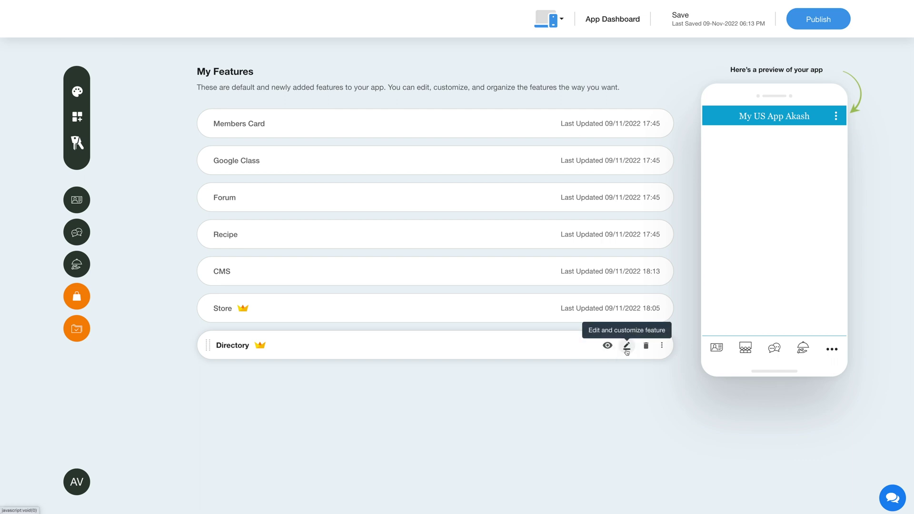
Open the Directory feature's edit page and save it with the name Directory
left_click(661, 346)
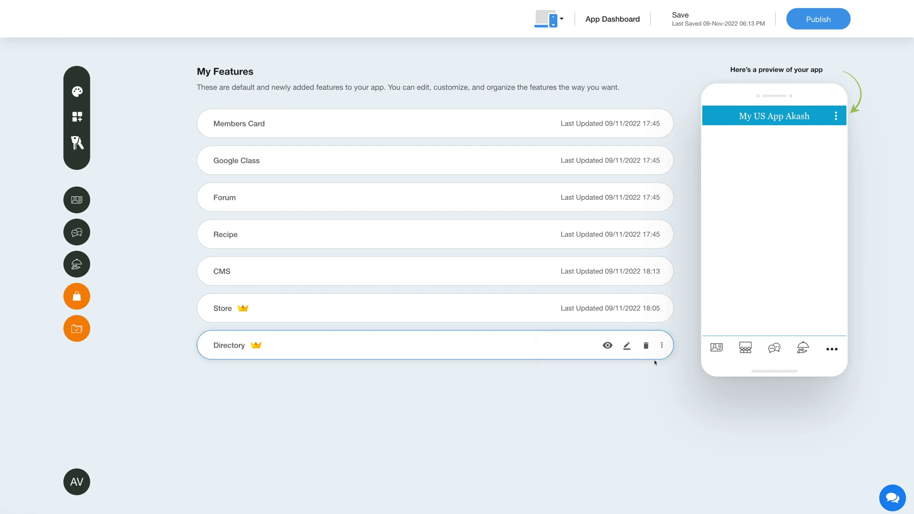
left_click(626, 346)
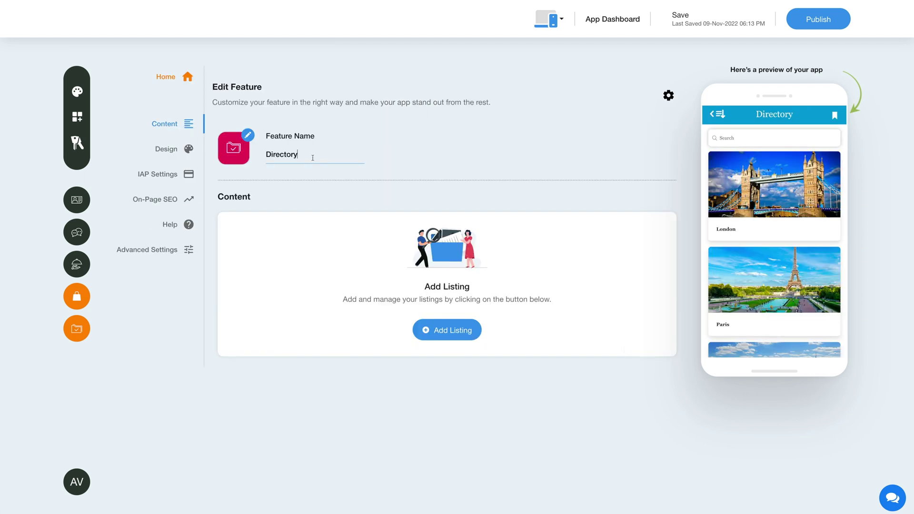
left_click(311, 174)
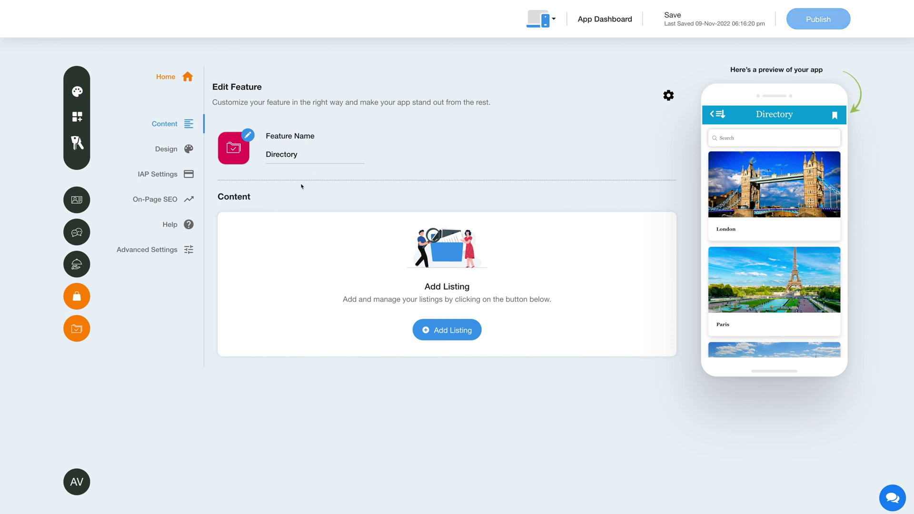
left_click(231, 158)
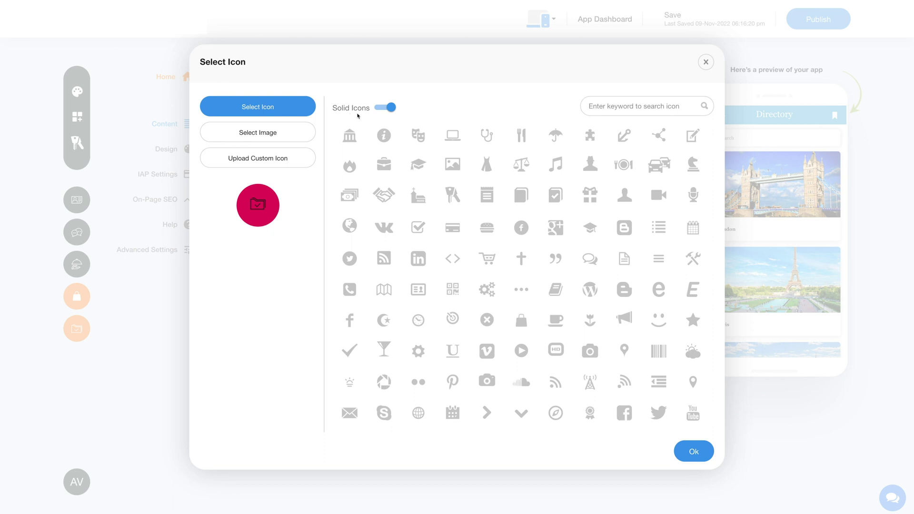
left_click(388, 107)
left_click(265, 135)
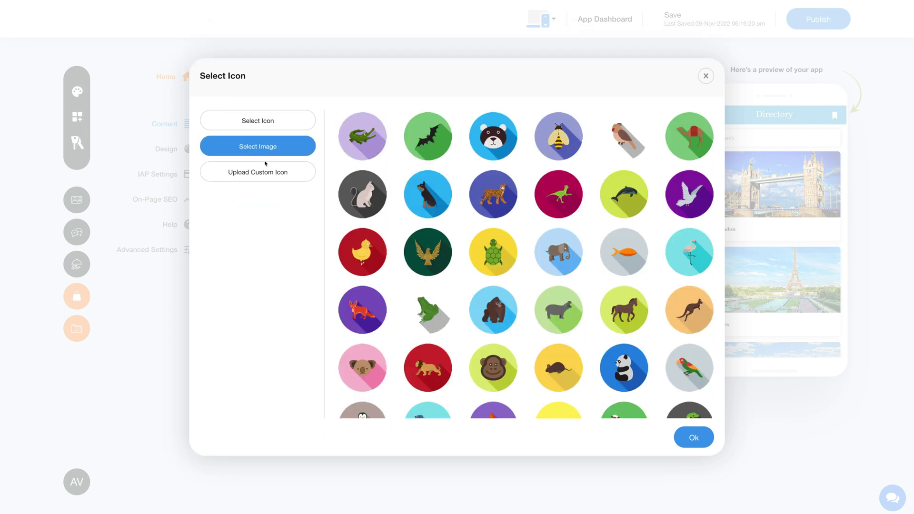
left_click(264, 167)
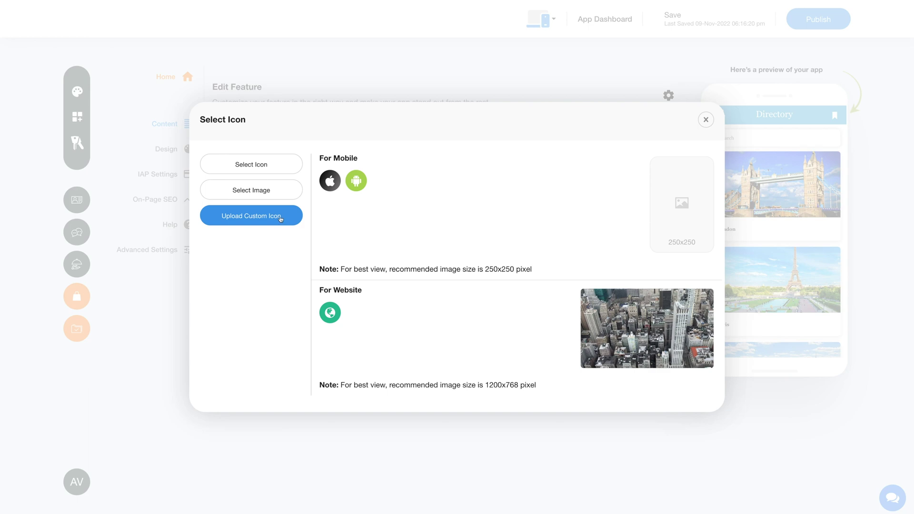
left_click(704, 121)
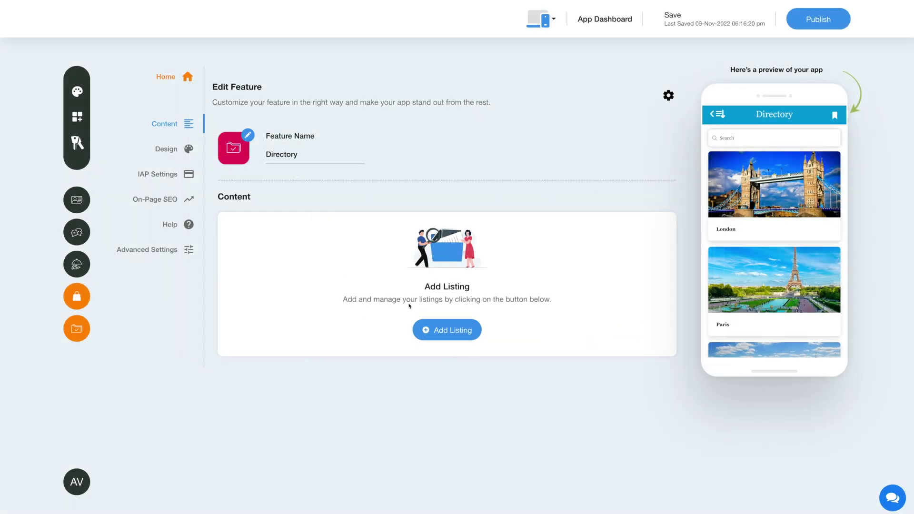
left_click(449, 331)
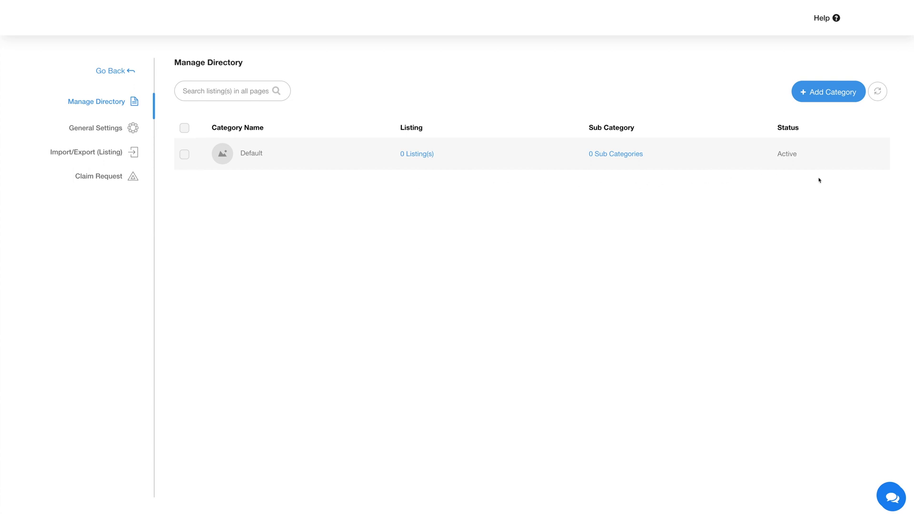
Open the Add New Category form in Manage Directory
left_click(829, 93)
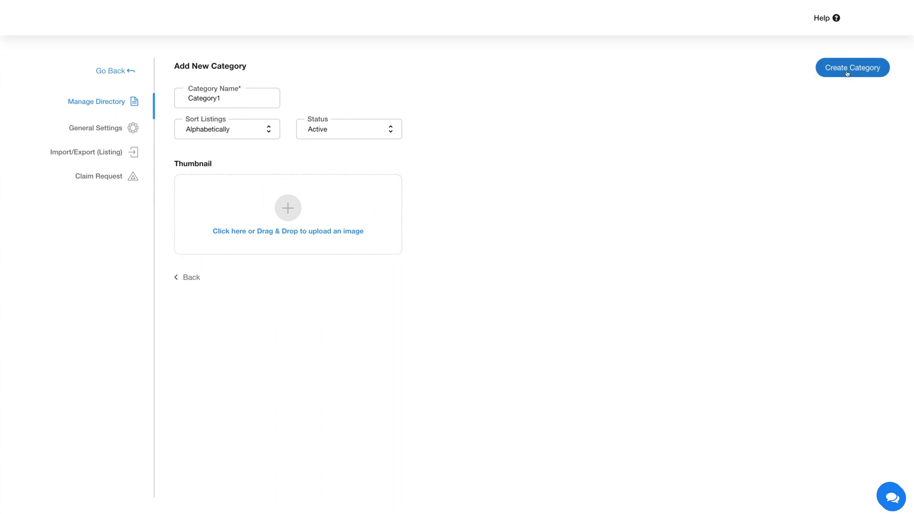
Create the active category Category1 alongside the Default category
left_click(846, 71)
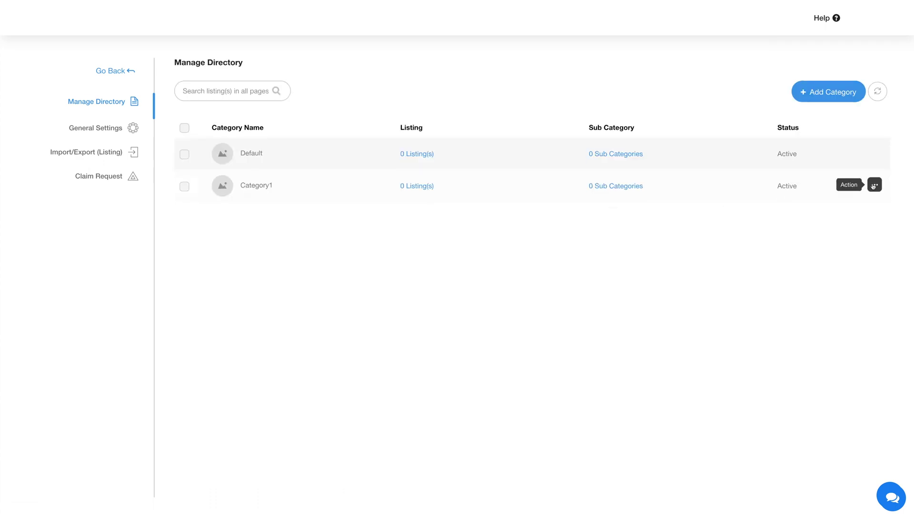
left_click(874, 185)
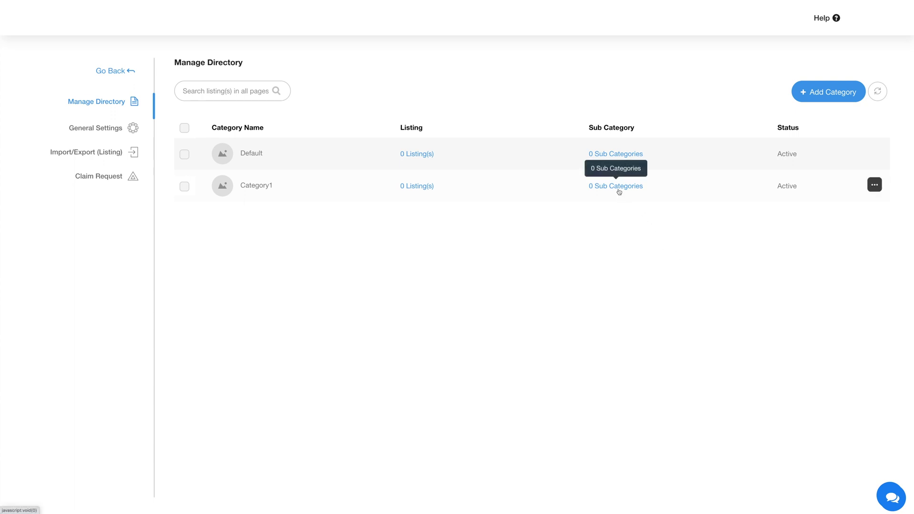
Add the active subcategory Subcat1 under Category1, then return to the category list
left_click(874, 185)
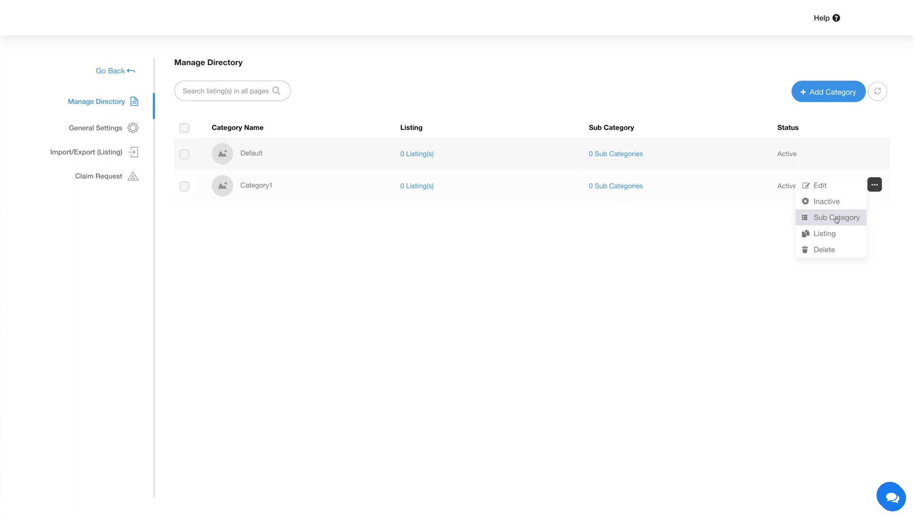
left_click(618, 189)
left_click(532, 266)
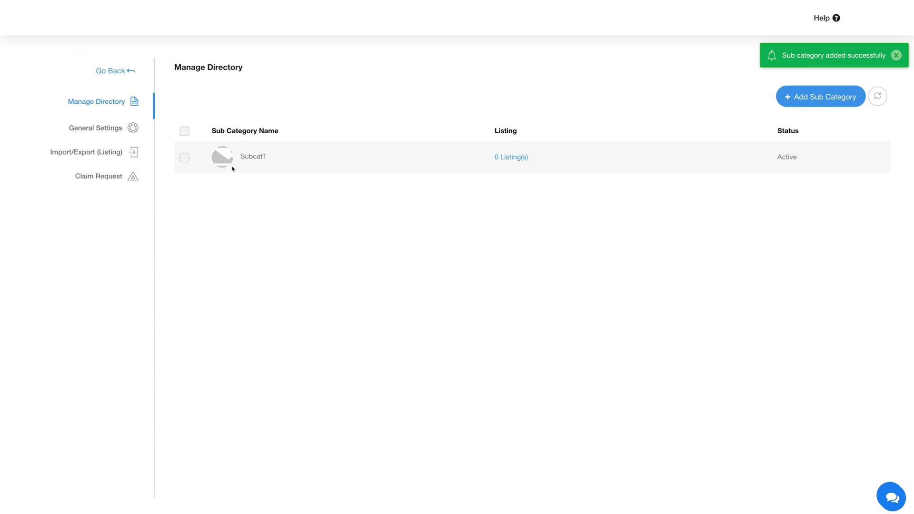
key("alt+Left")
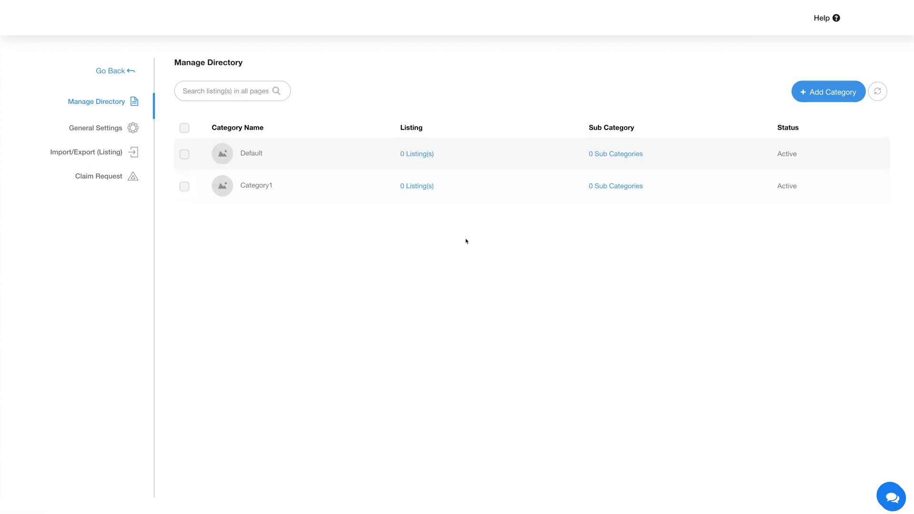
Save a new listing in Category1 and open the directory's Configuration Settings
left_click(415, 186)
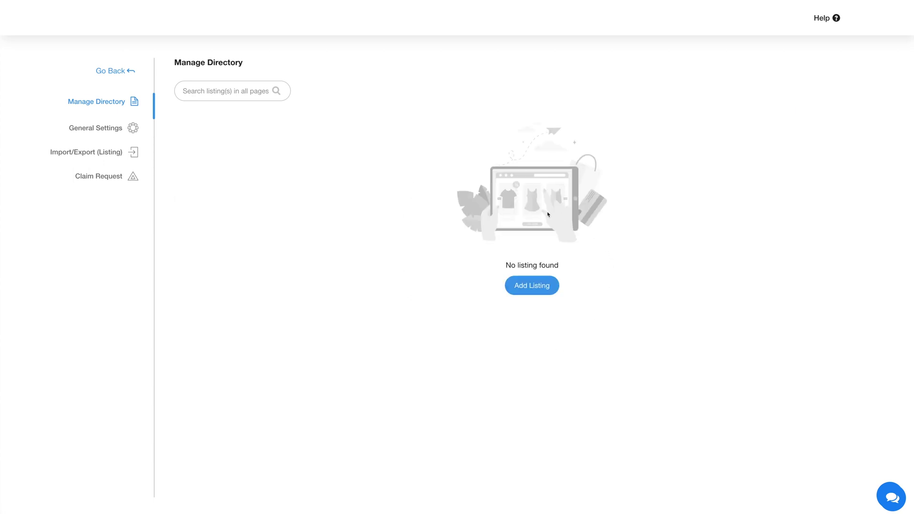
left_click(521, 287)
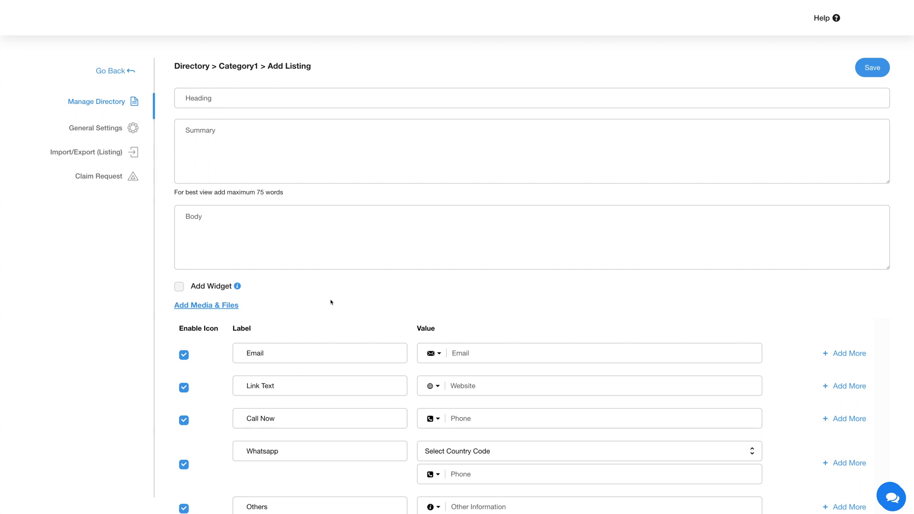
scroll(331, 302, "down", 6)
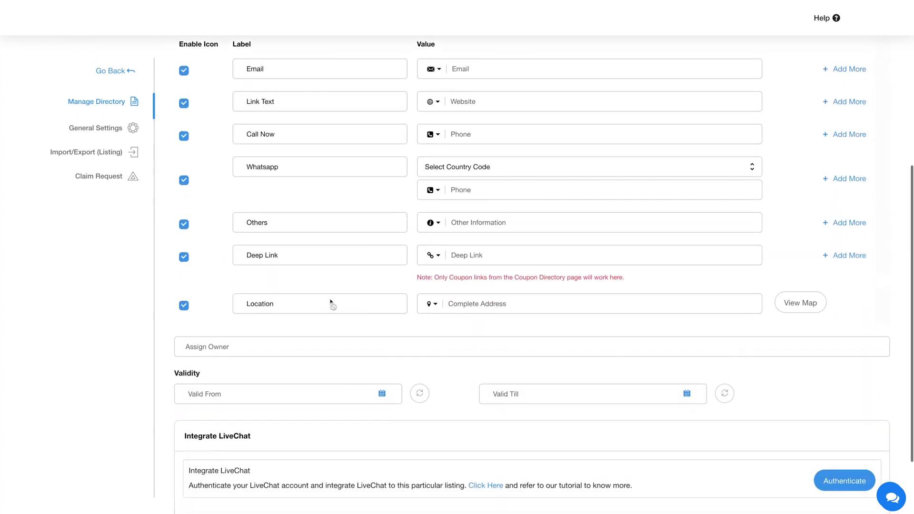
scroll(330, 301, "down", 2)
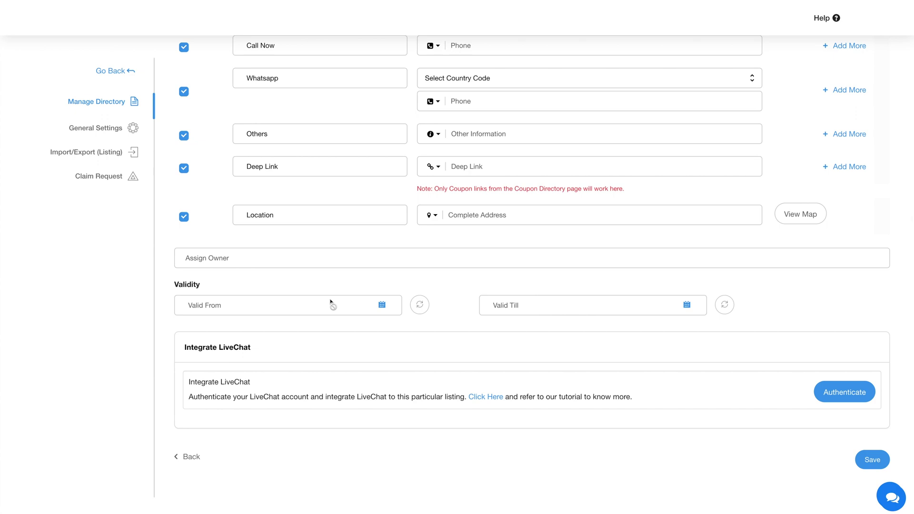
scroll(331, 302, "up", 8)
left_click(880, 71)
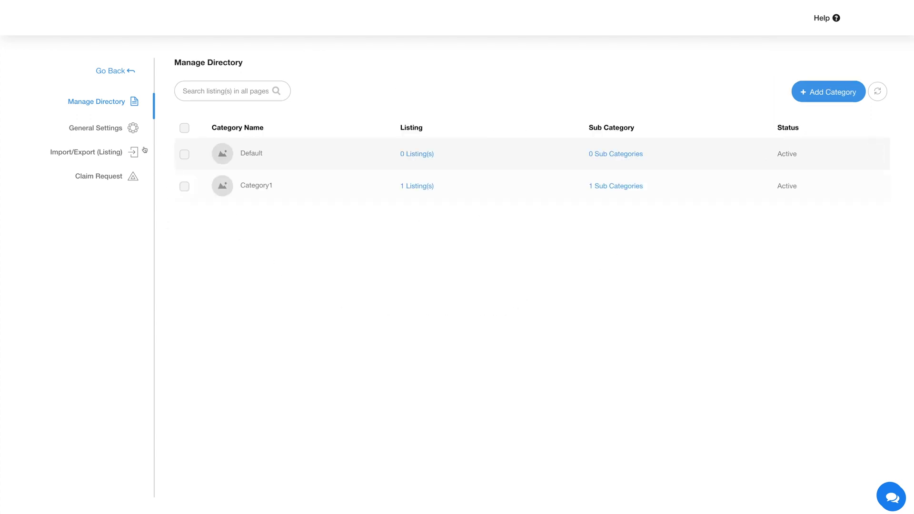
left_click(120, 132)
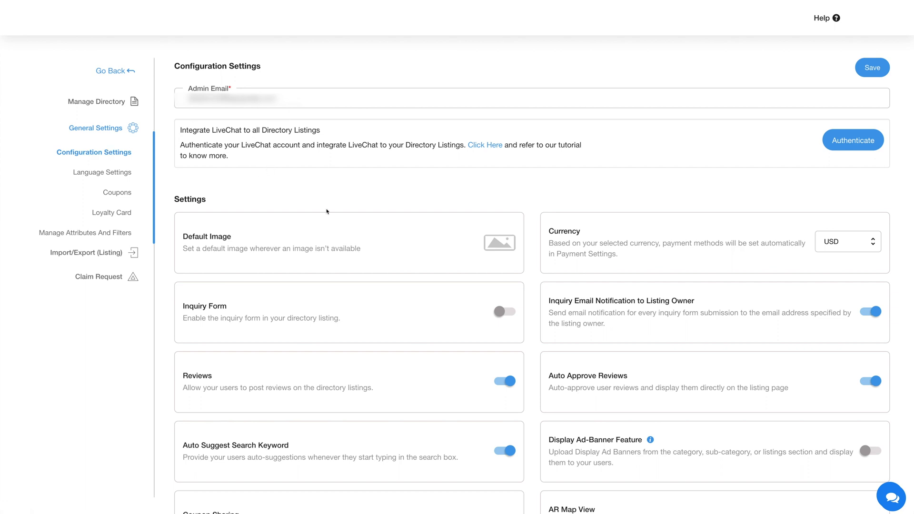
Keep the Inquiry Form off with inquiry email notifications disabled, and save the configuration
scroll(331, 212, "down", 2)
scroll(331, 212, "down", 2)
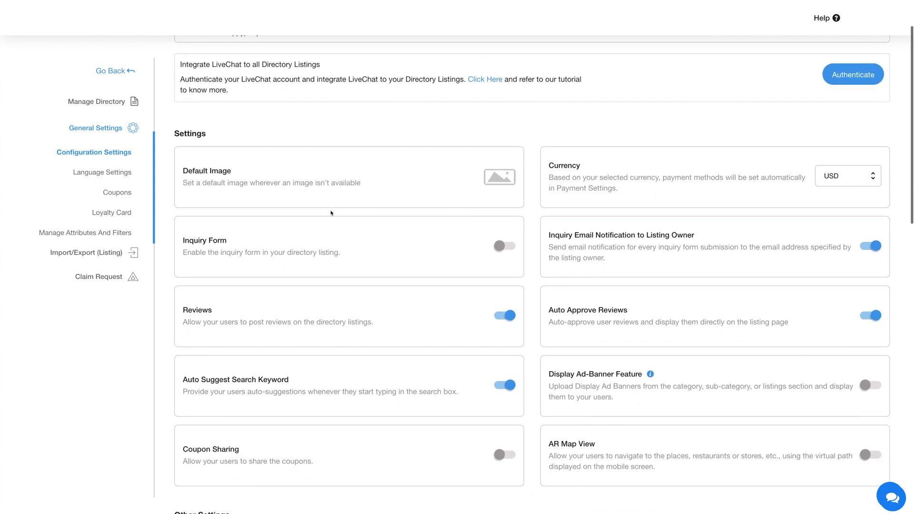
scroll(331, 213, "down", 6)
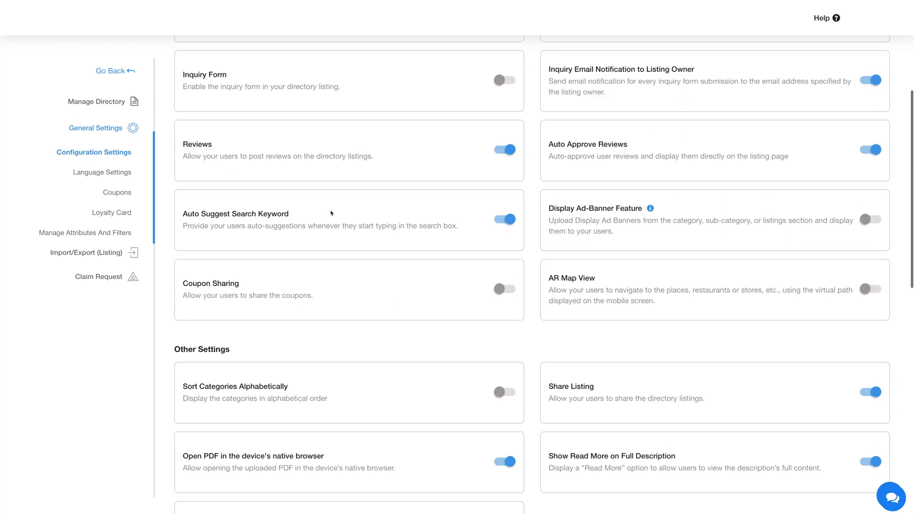
scroll(331, 213, "down", 5)
scroll(331, 212, "down", 2)
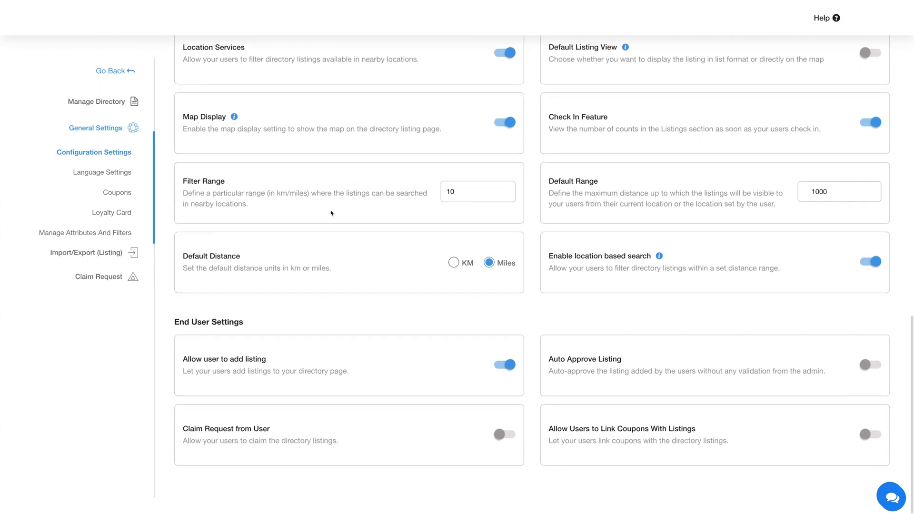
scroll(331, 213, "up", 9)
scroll(331, 213, "up", 9)
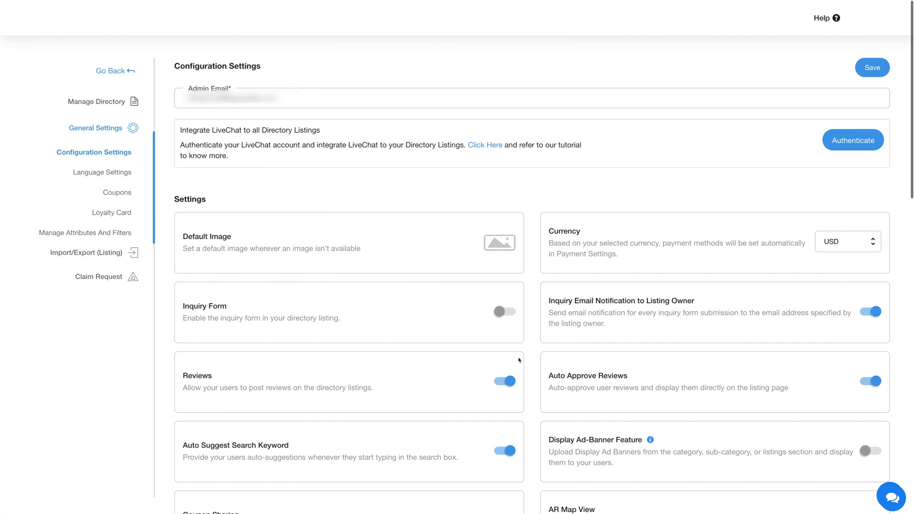
left_click(508, 312)
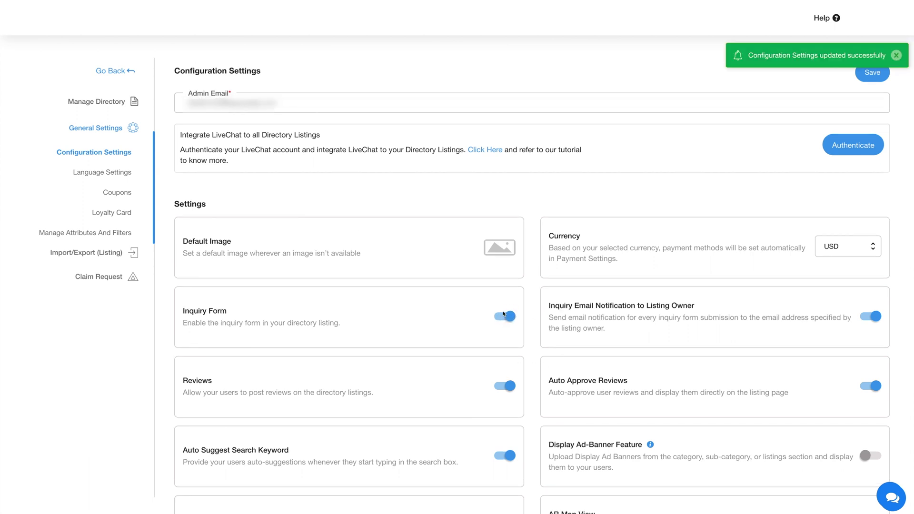
left_click(502, 319)
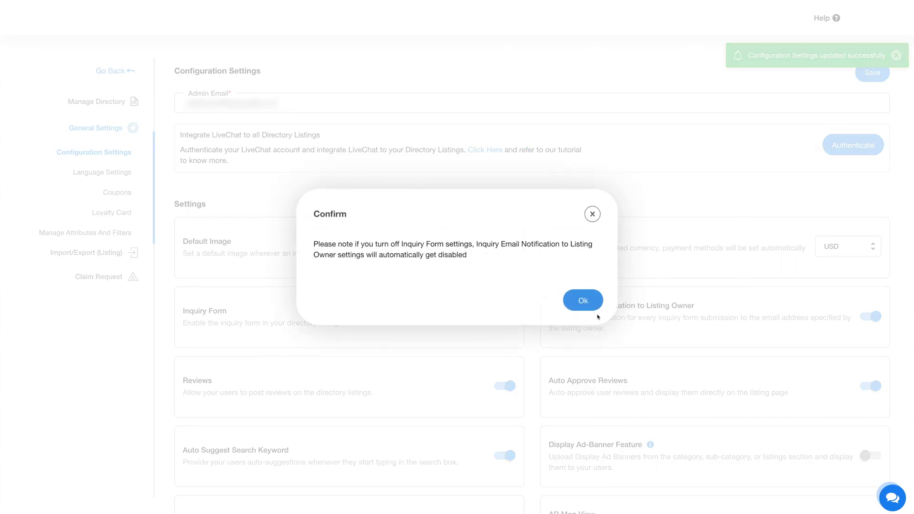
left_click(587, 308)
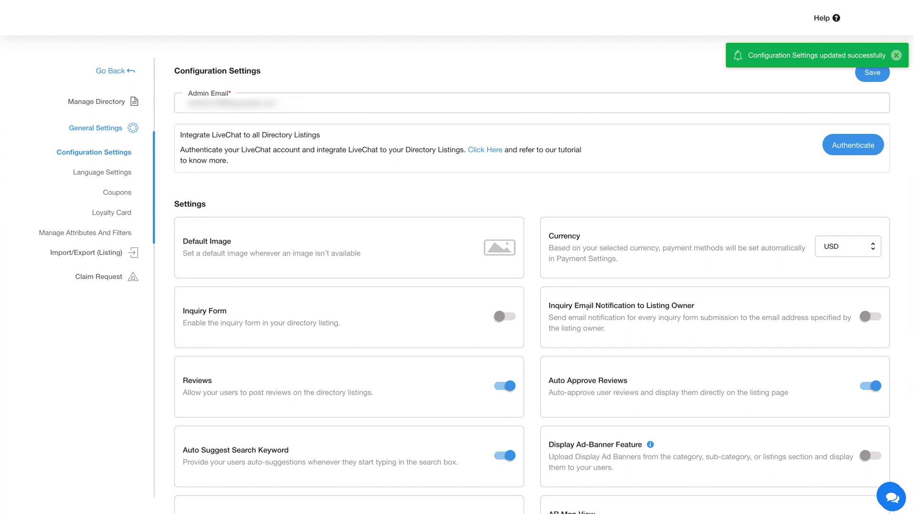
left_click(870, 76)
Save the directory's Language Settings labels, including Add a video and Update Listing
left_click(107, 173)
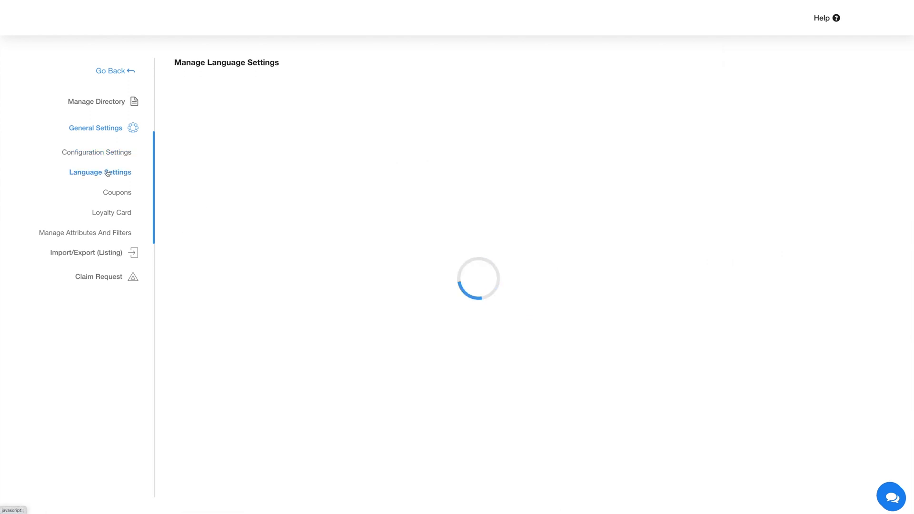
left_click(228, 159)
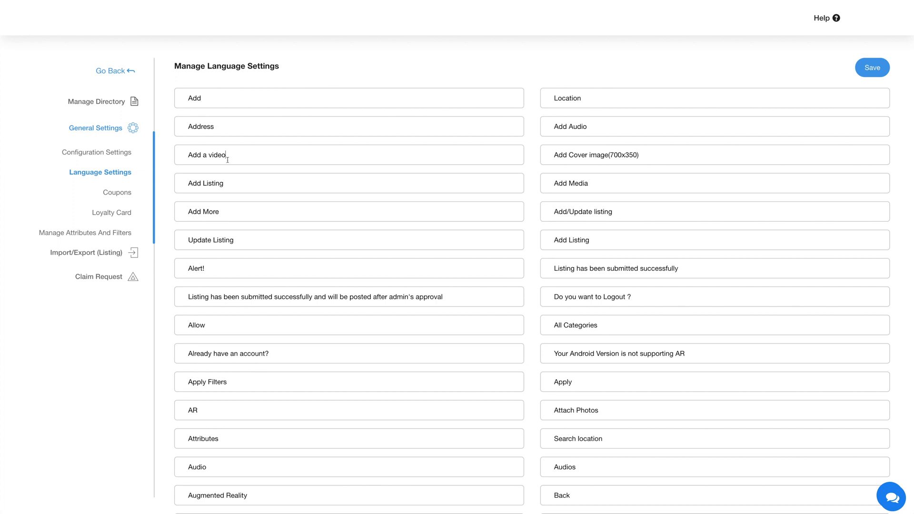
left_click(246, 240)
scroll(242, 269, "down", 2)
key("Return")
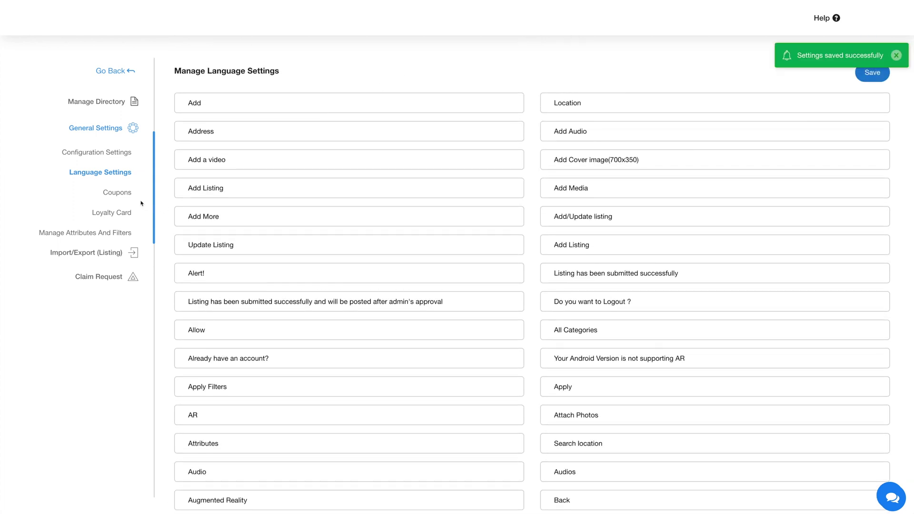
left_click(123, 194)
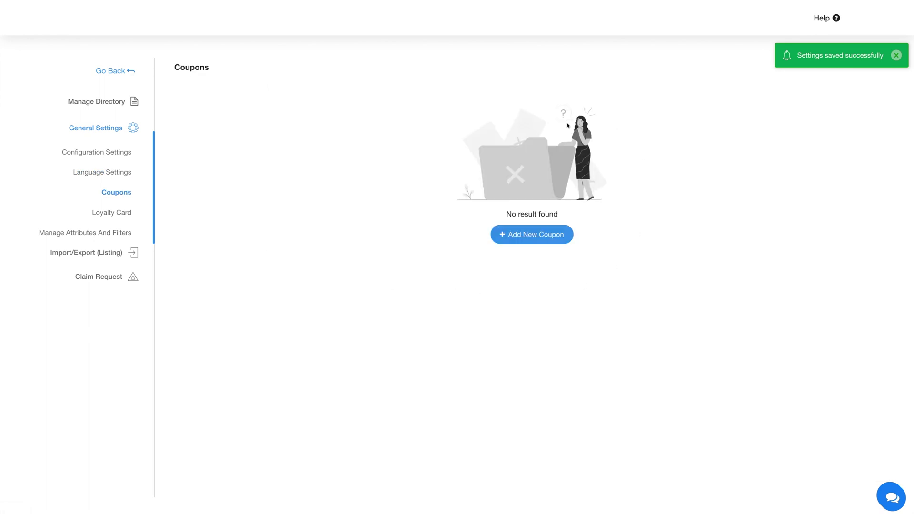
Review a new 10% discount coupon form, then go to the empty Loyalty Card page
left_click(532, 239)
scroll(390, 316, "down", 2)
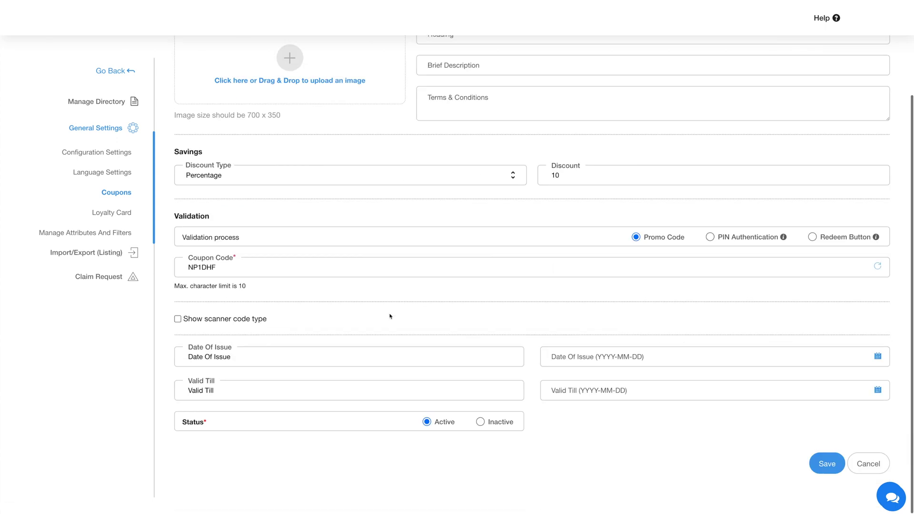
scroll(390, 316, "up", 2)
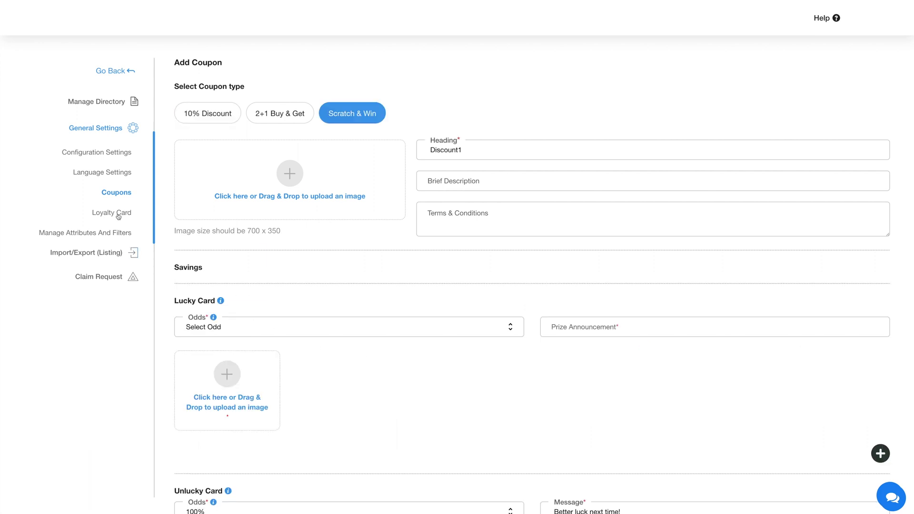
left_click(117, 215)
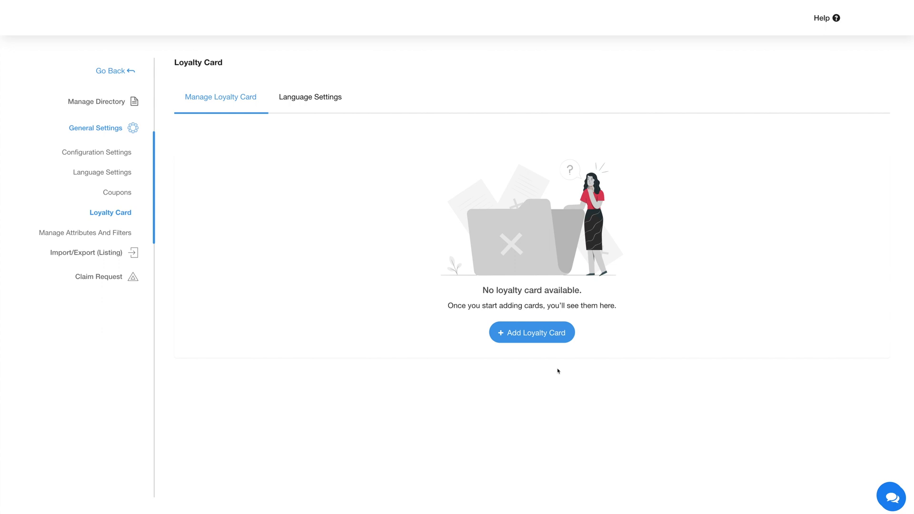
Add and save a new loyalty card, Card1, with 9 stamps and code validation
left_click(530, 338)
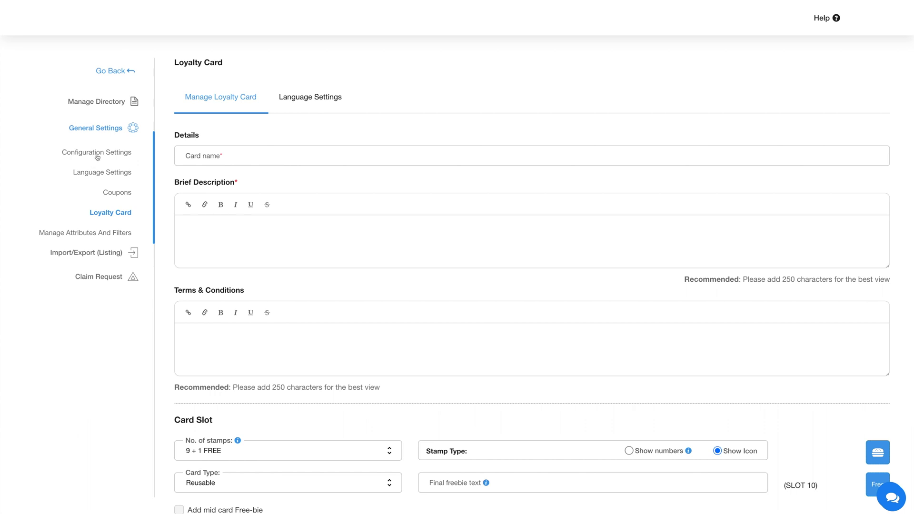
scroll(775, 430, "down", 8)
left_click(815, 455)
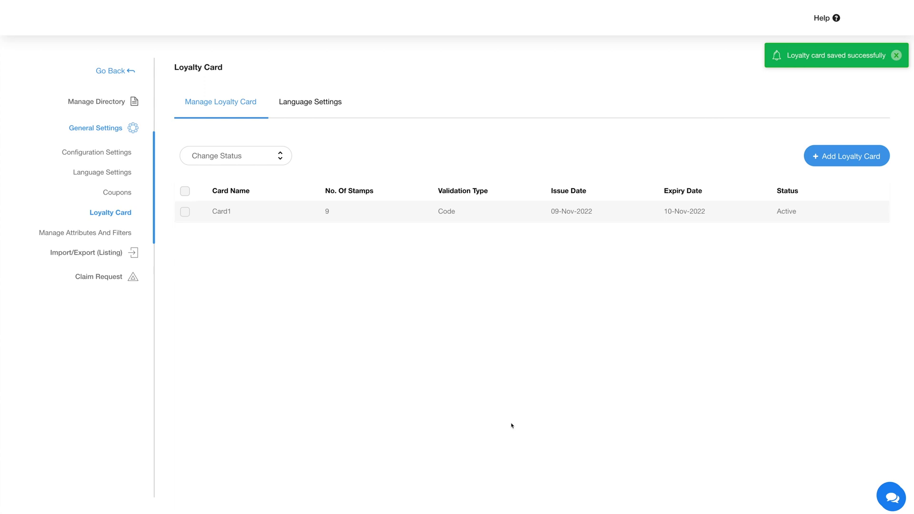
Review Card1's Language Settings texts, then go to the empty Manage Attributes And Filters page
left_click(307, 101)
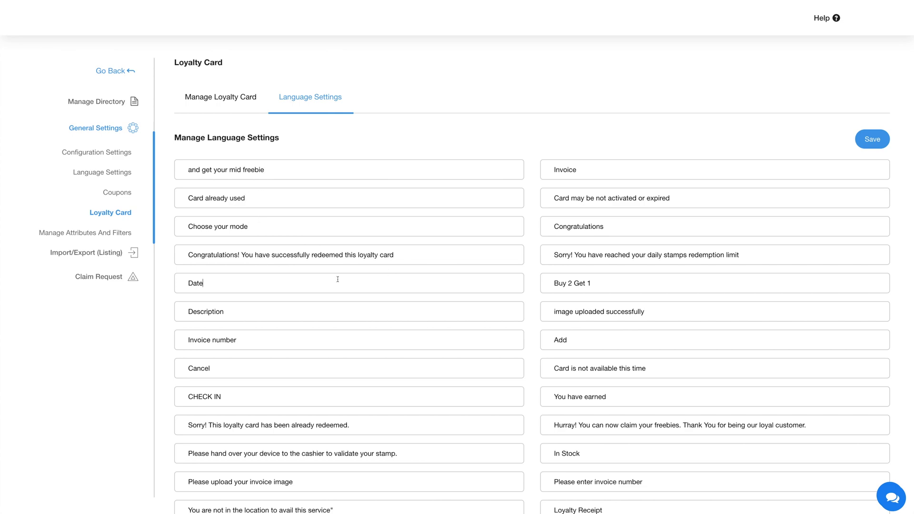
scroll(338, 279, "down", 7)
scroll(337, 279, "up", 7)
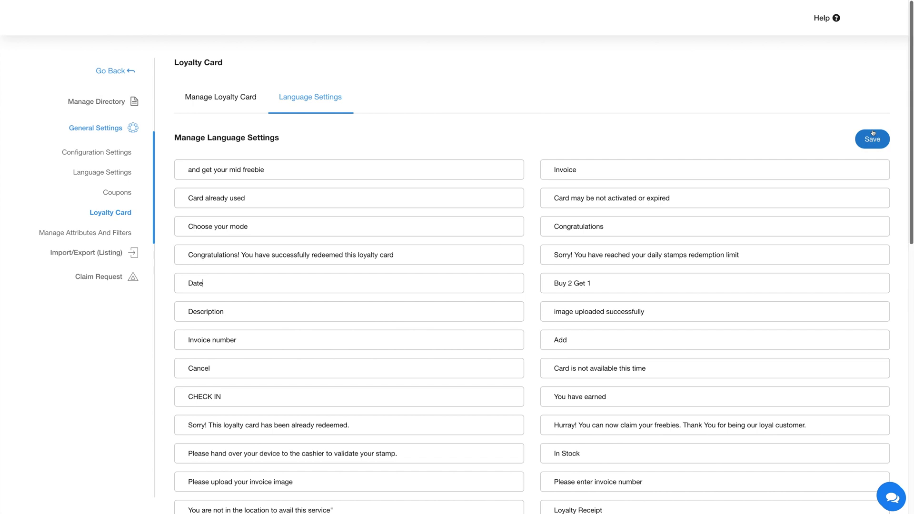
scroll(177, 241, "down", 3)
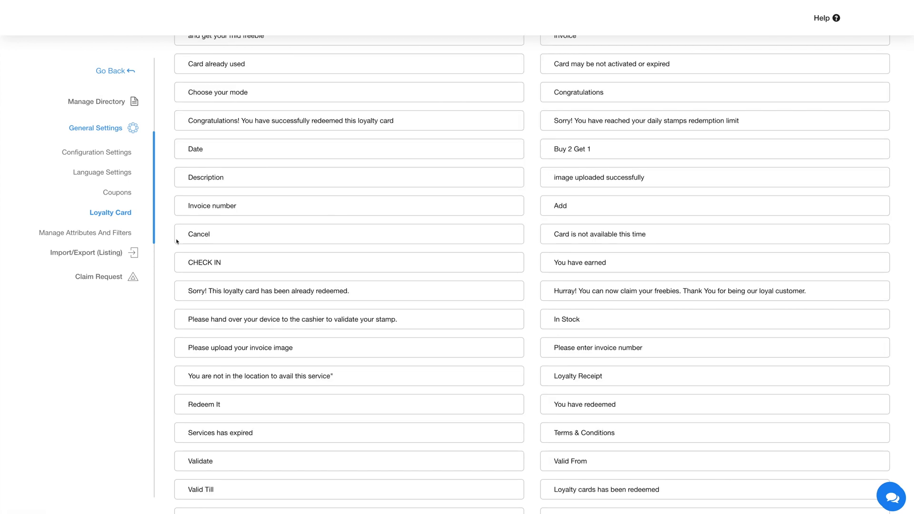
left_click(93, 237)
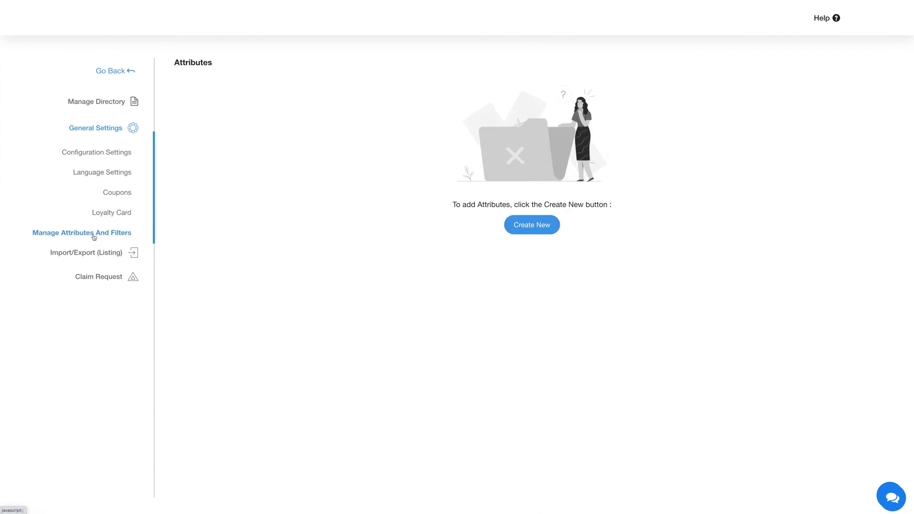
Save a new attribute, check its Edit/Delete options, then open the Import/Export (Listing) page
left_click(508, 228)
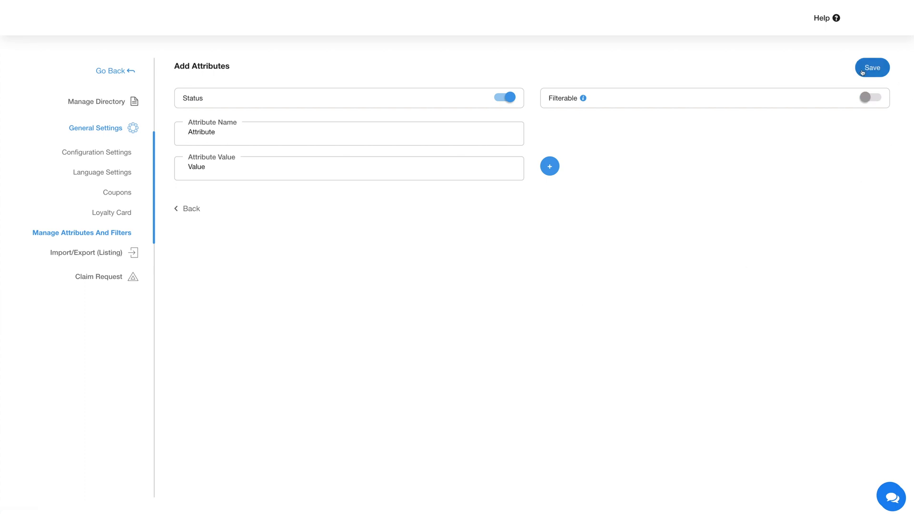
left_click(874, 68)
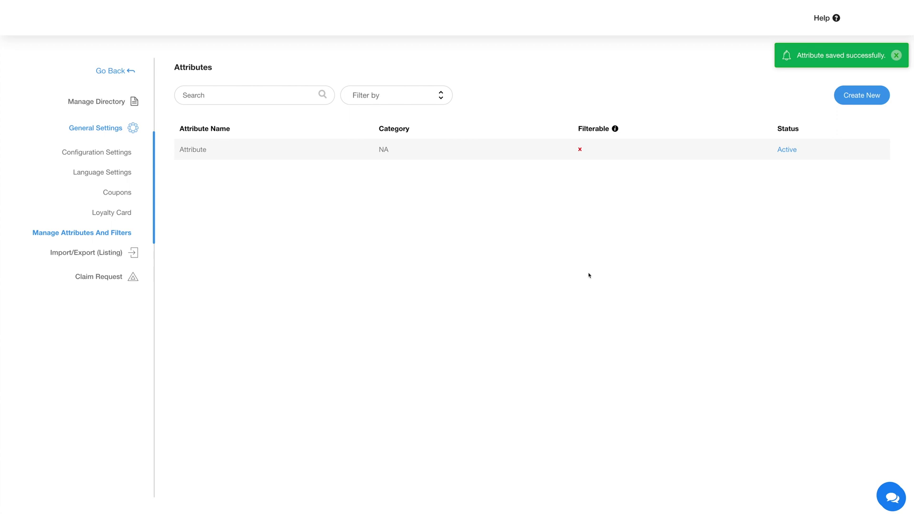
mouse_move(547, 151)
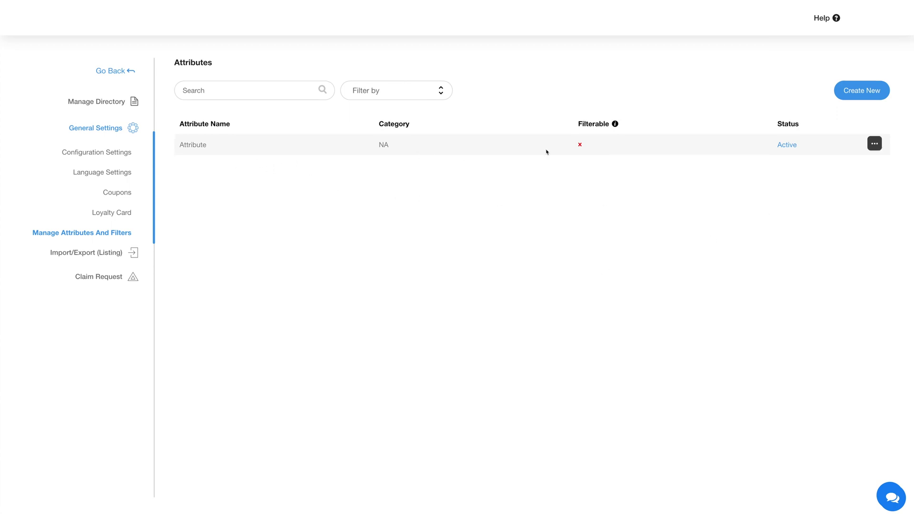
left_click(873, 144)
left_click(93, 251)
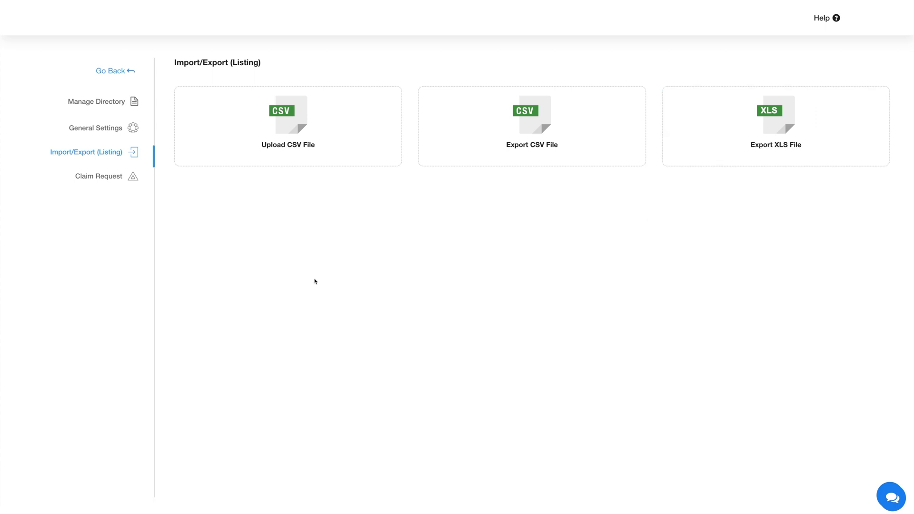
Confirm the Claim Request page shows no claims, then go back to the Directory's Edit Feature page
left_click(104, 183)
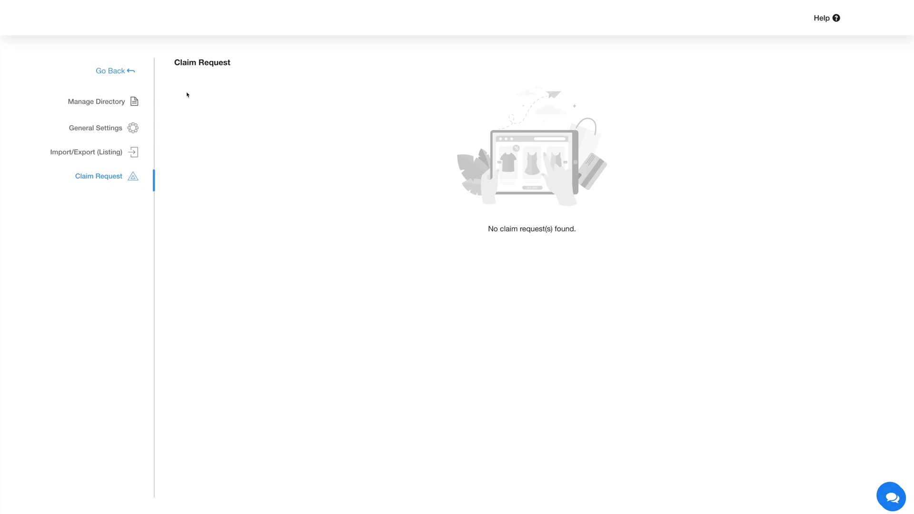
left_click(116, 71)
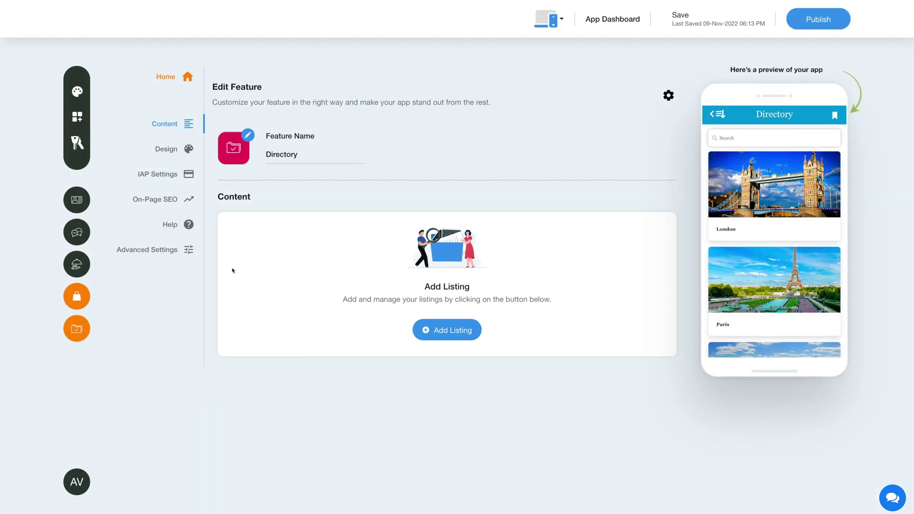
Open the Directory's Advanced Settings and switch Allow keyword search off and back on
left_click(147, 253)
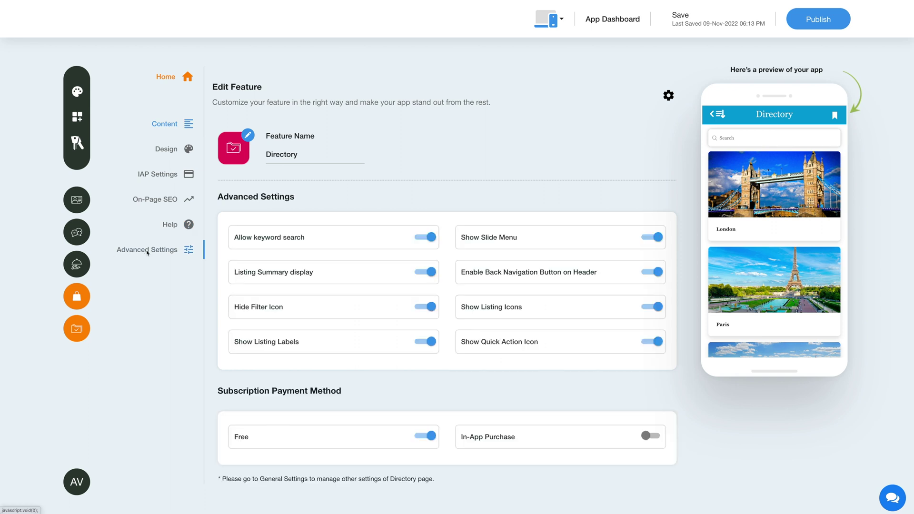
left_click(425, 237)
left_click(425, 237)
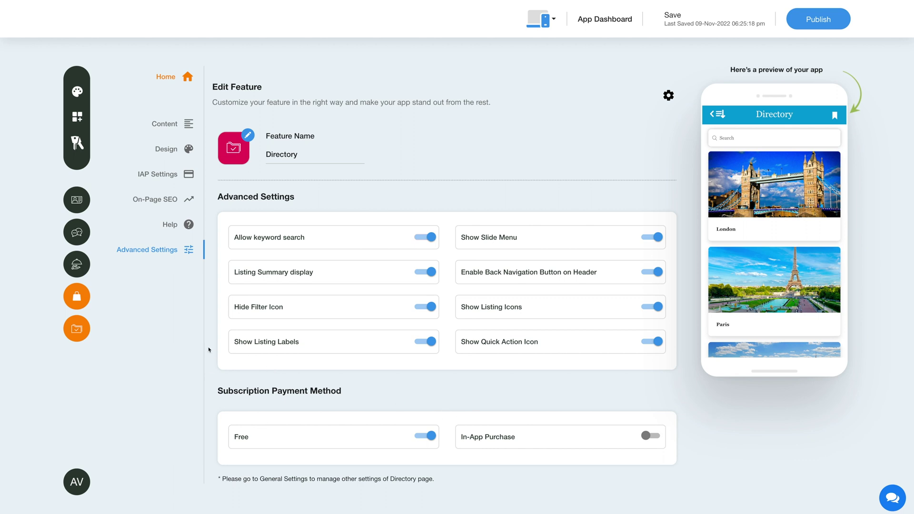
Review the Design page's Color Elements and Font Size, toggling Hide Border on and back off
left_click(175, 150)
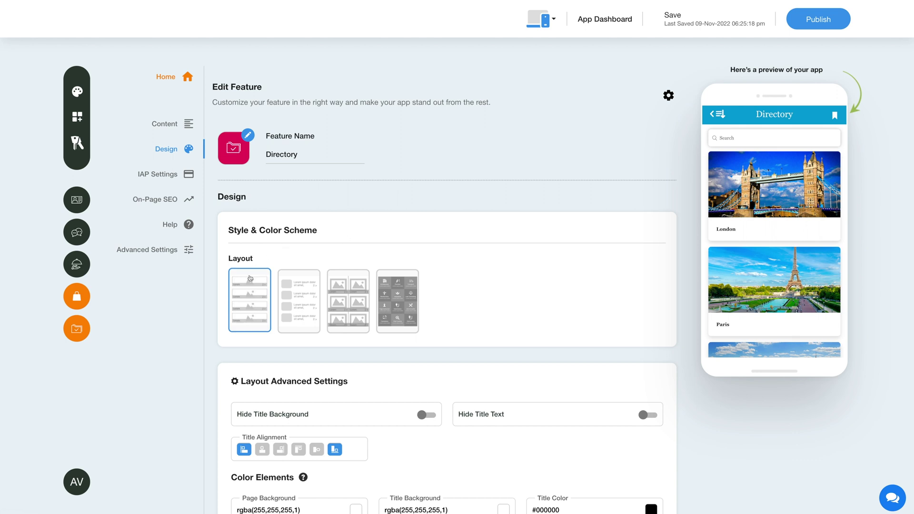
scroll(293, 406, "down", 3)
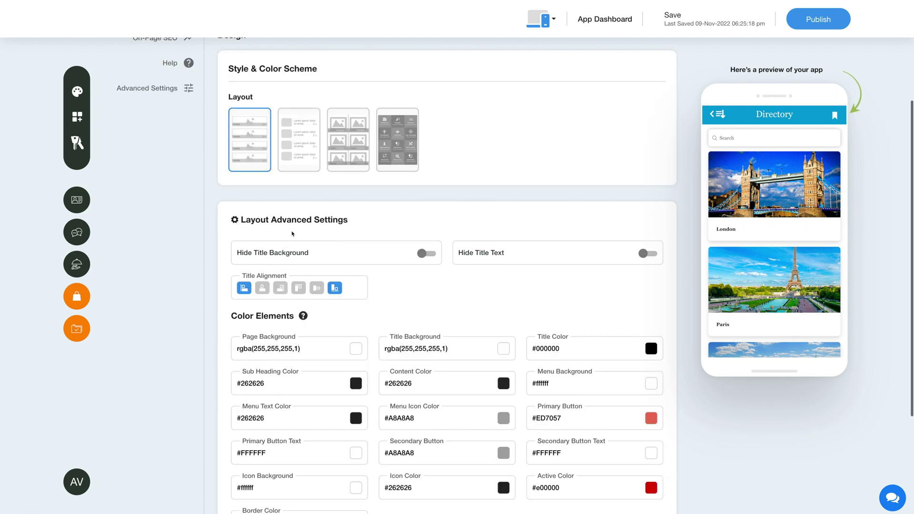
scroll(318, 229, "down", 2)
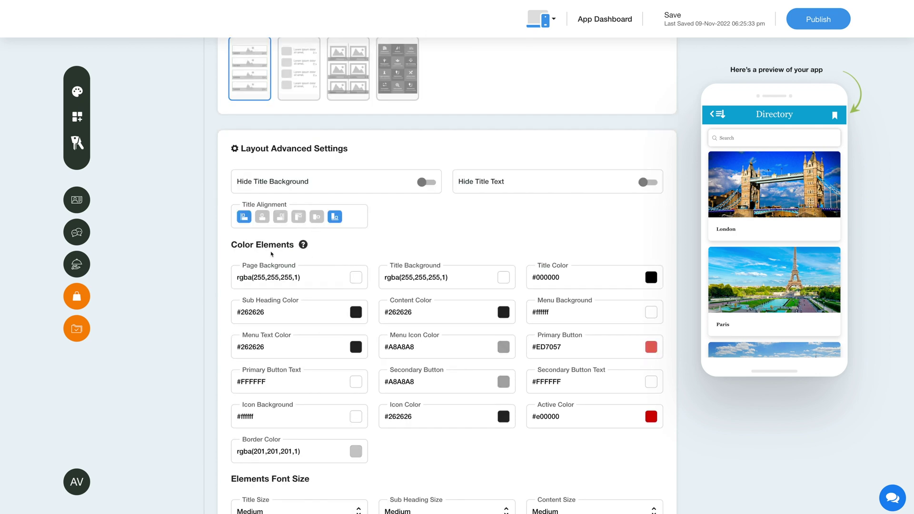
scroll(332, 405, "down", 2)
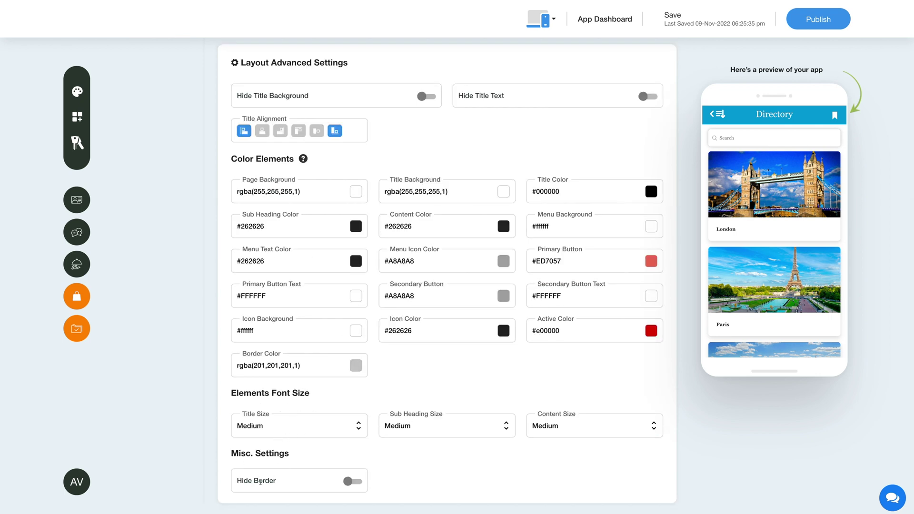
left_click(353, 481)
left_click(353, 482)
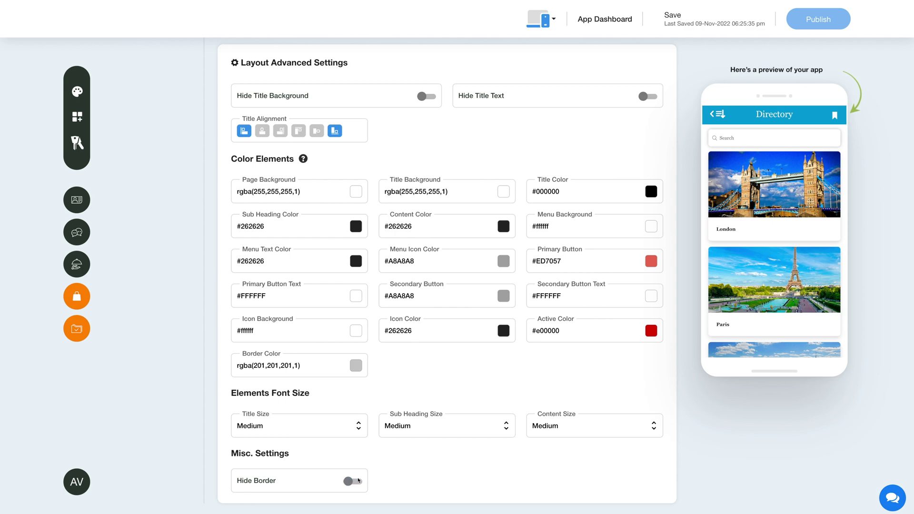
scroll(361, 476, "up", 7)
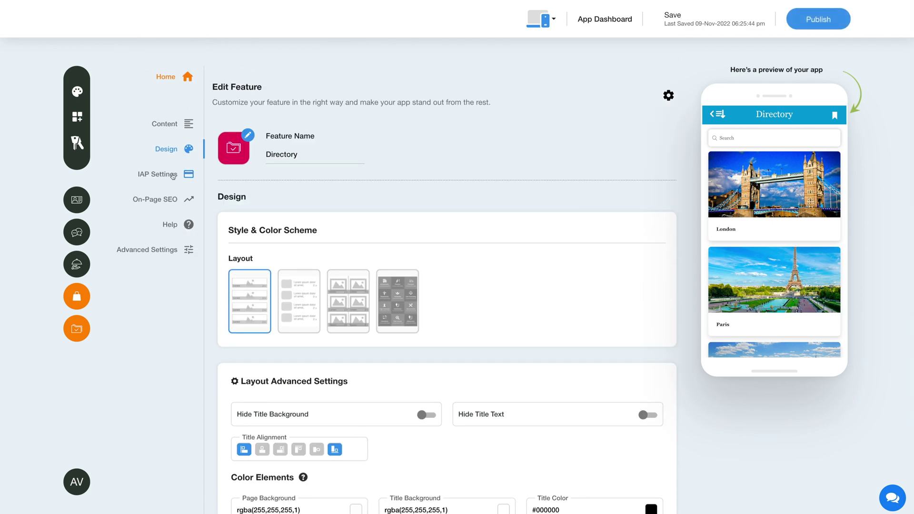
Open IAP Settings, toggle Enable IAP, and look through the blank payment credential fields
left_click(173, 175)
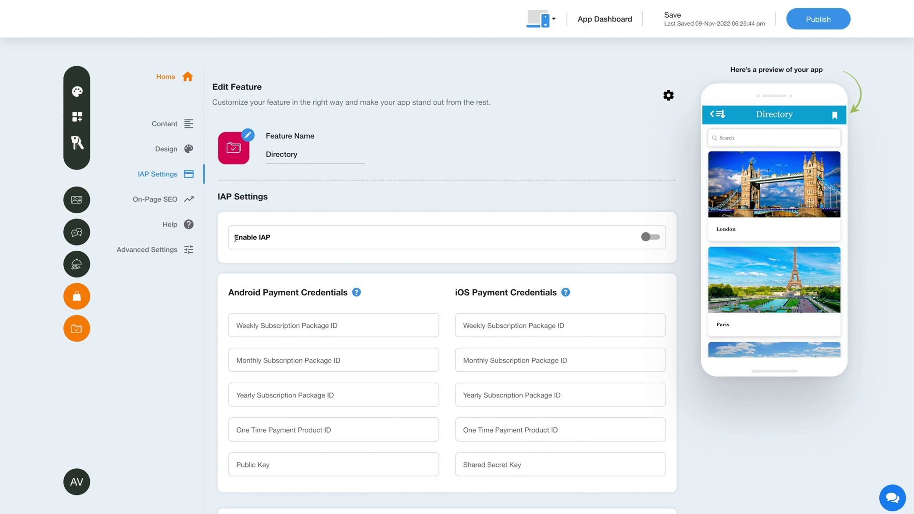
left_click(650, 237)
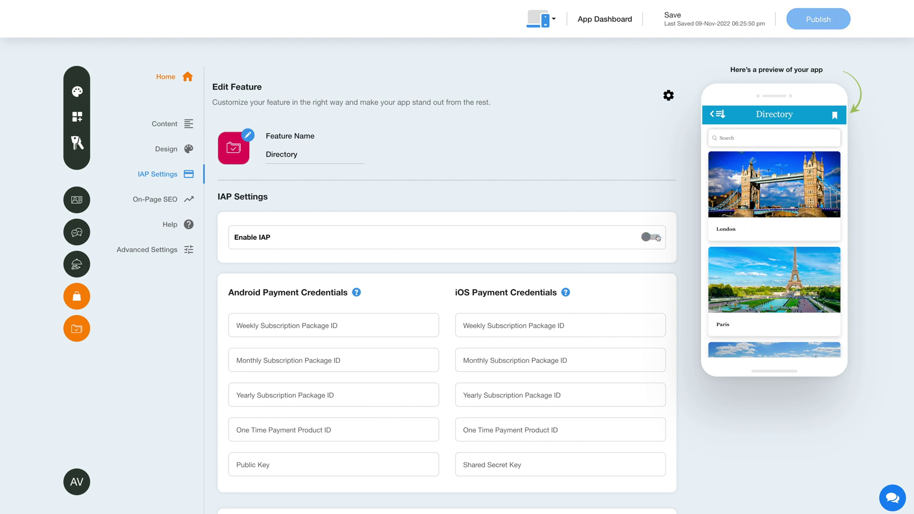
scroll(474, 266, "down", 1)
scroll(474, 264, "down", 2)
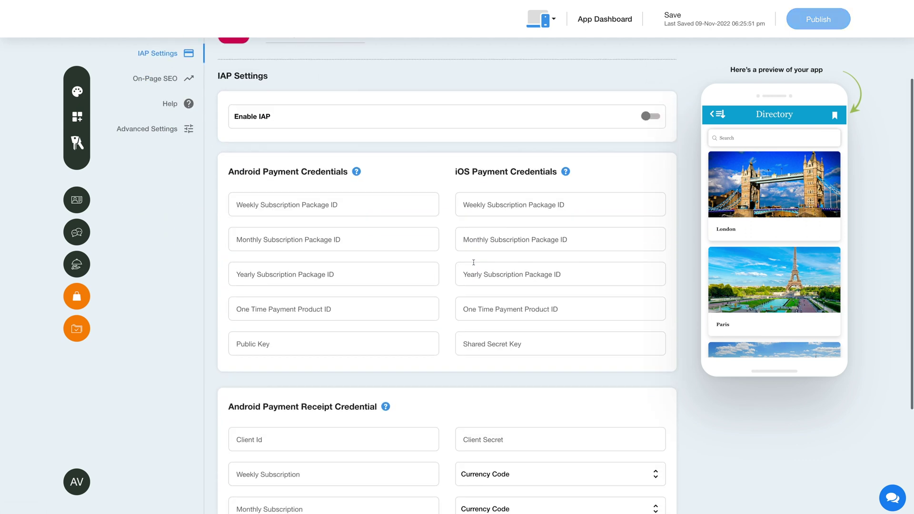
scroll(471, 266, "down", 2)
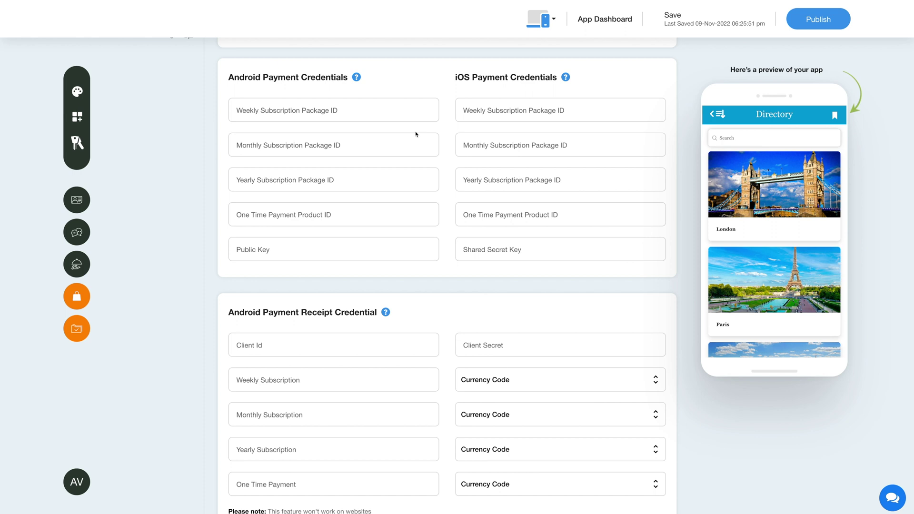
mouse_move(356, 80)
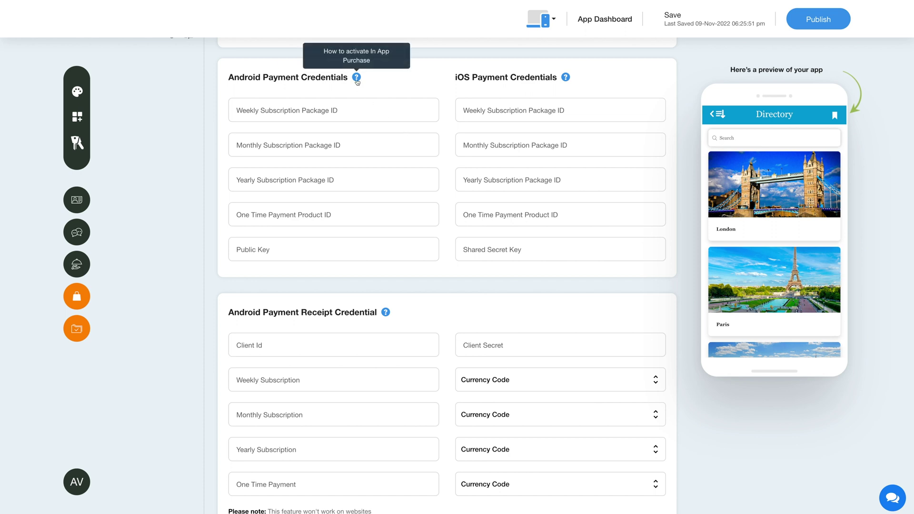
scroll(433, 270, "down", 2)
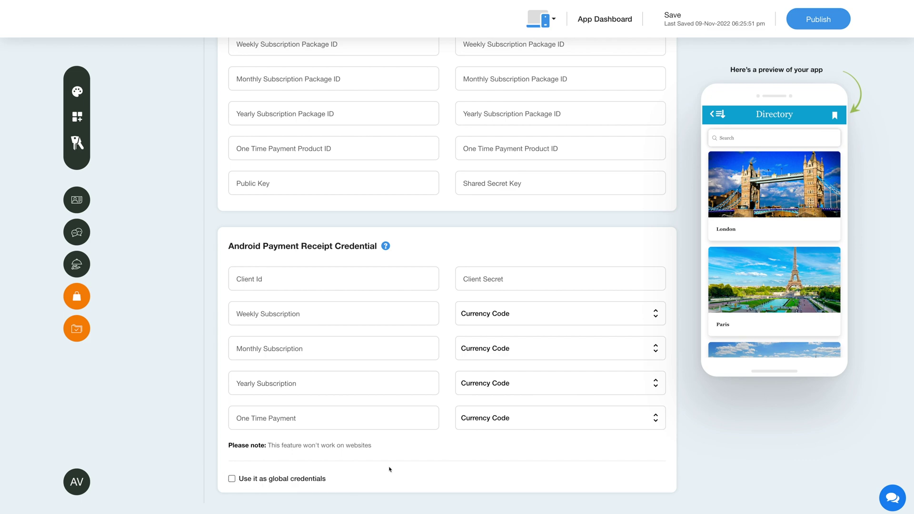
scroll(453, 463, "up", 6)
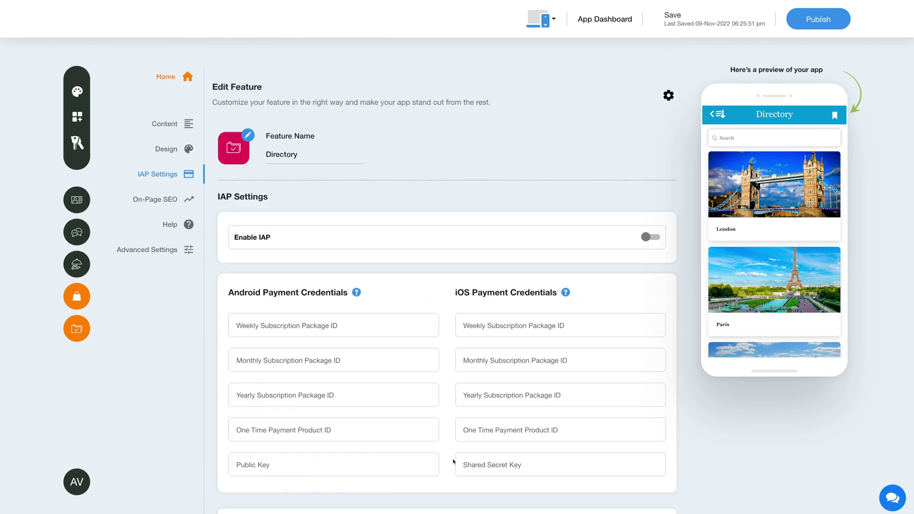
mouse_move(687, 27)
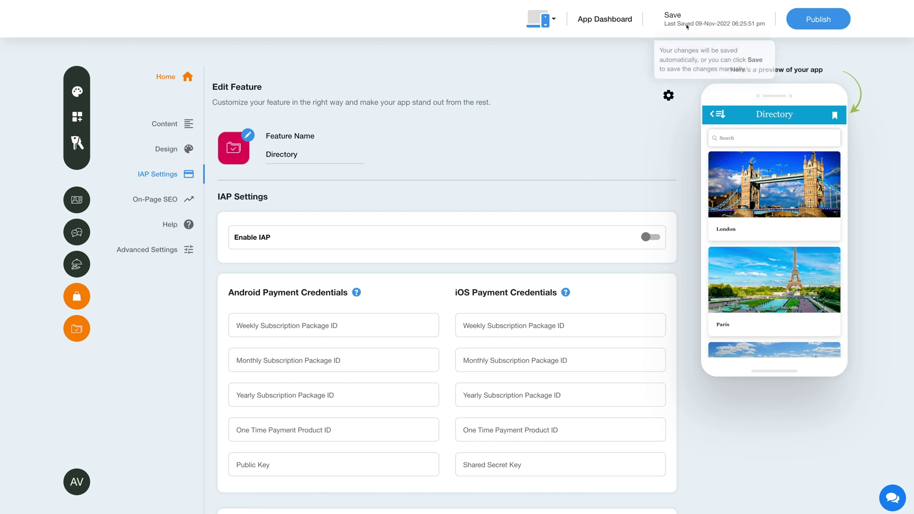
mouse_move(809, 27)
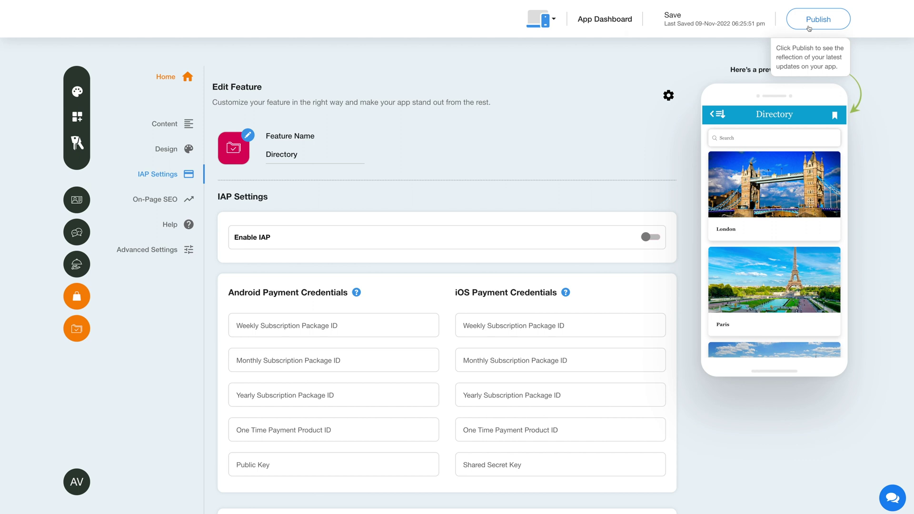